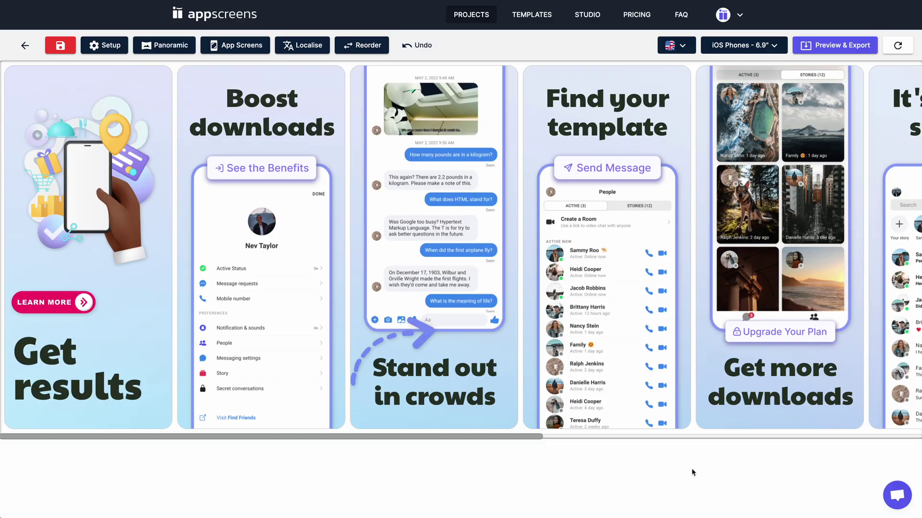
Open the output-size list from the iOS Phones 6.9" device dropdown
click(716, 48)
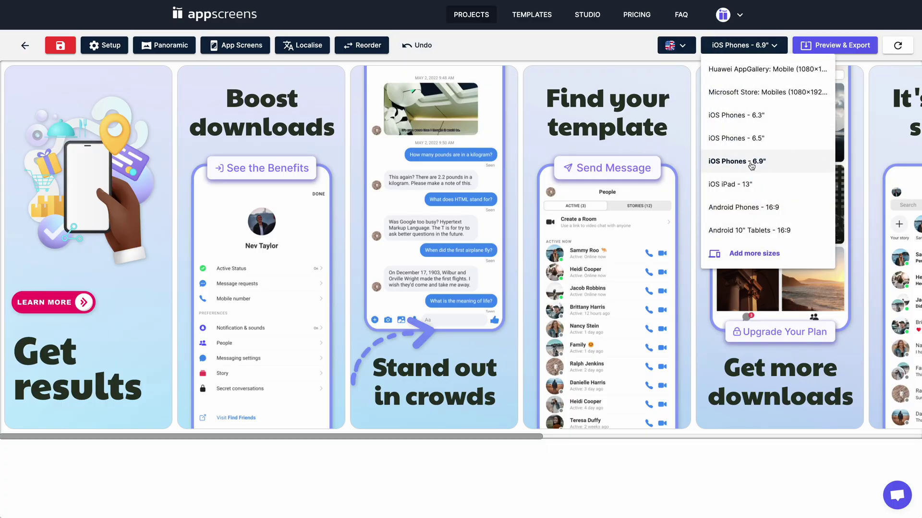
click(743, 207)
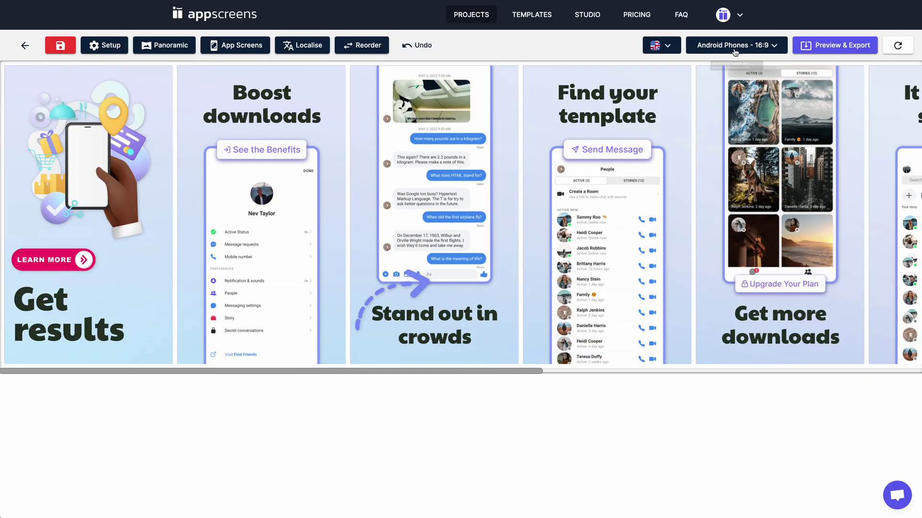
click(736, 45)
click(720, 184)
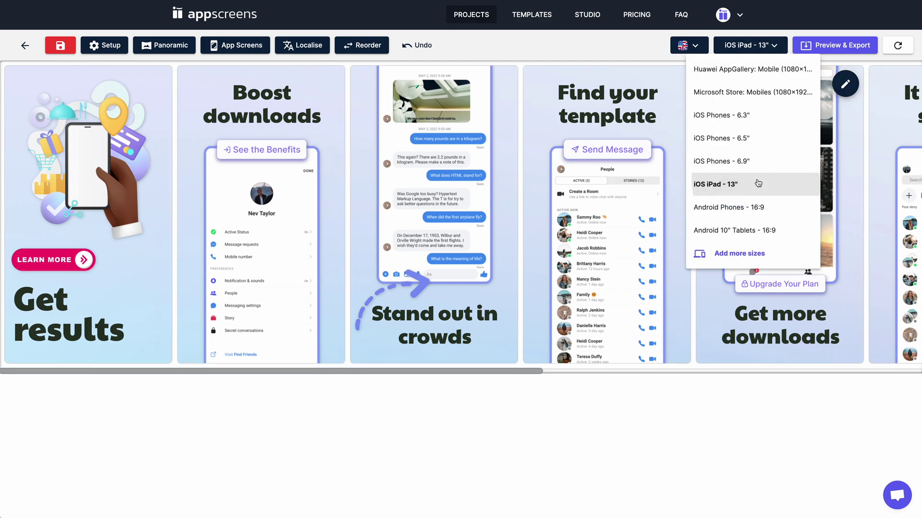
click(750, 45)
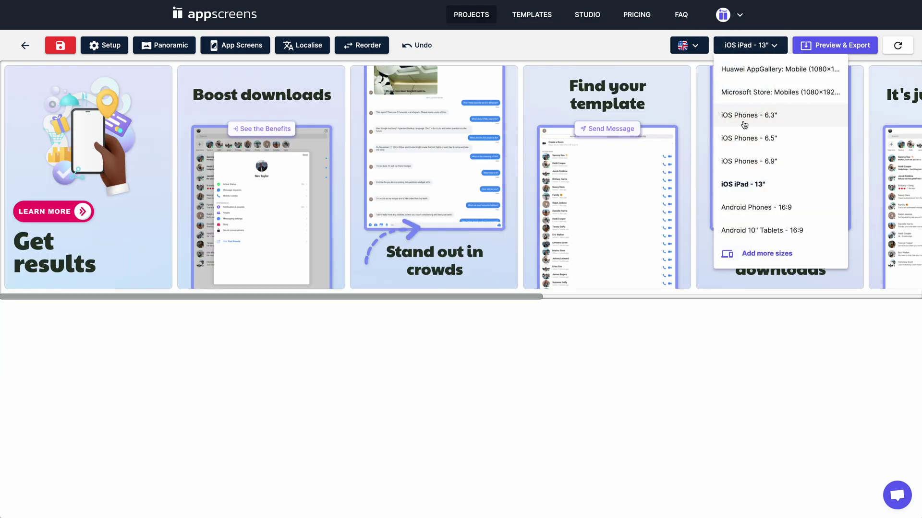
click(748, 137)
click(677, 44)
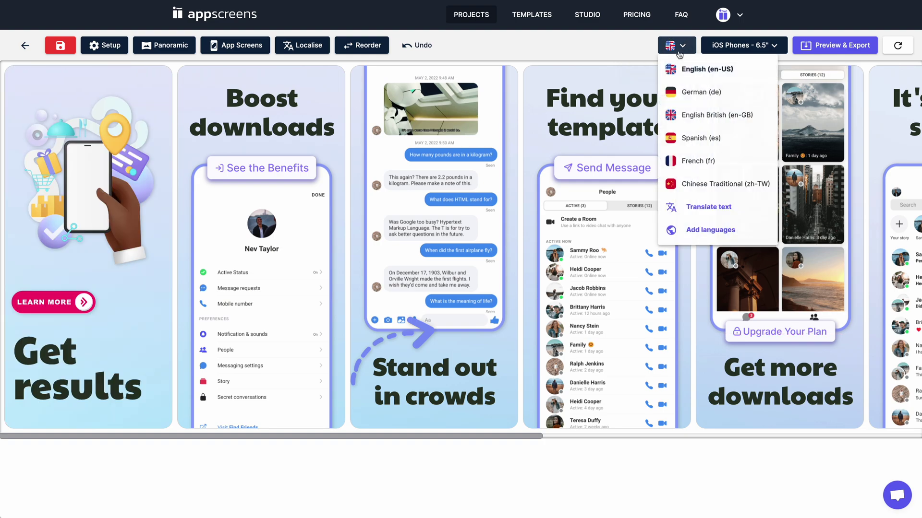
click(702, 132)
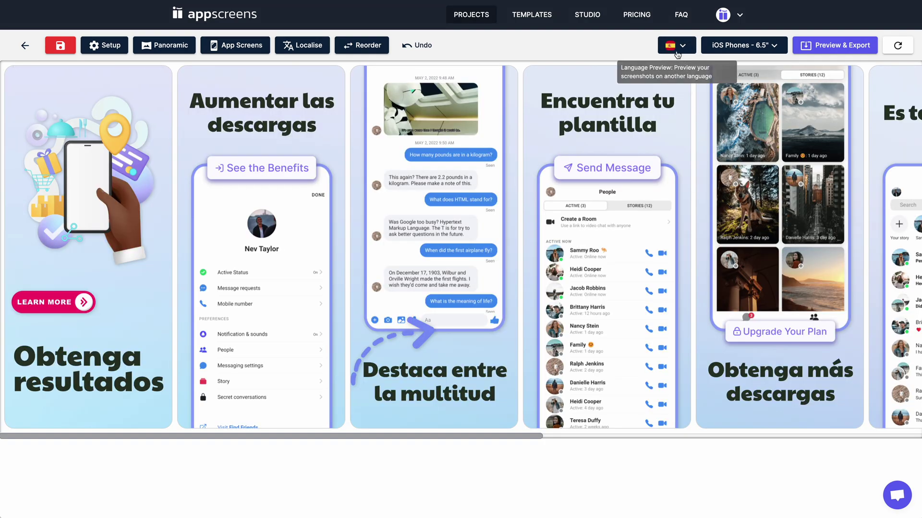
click(677, 45)
click(707, 179)
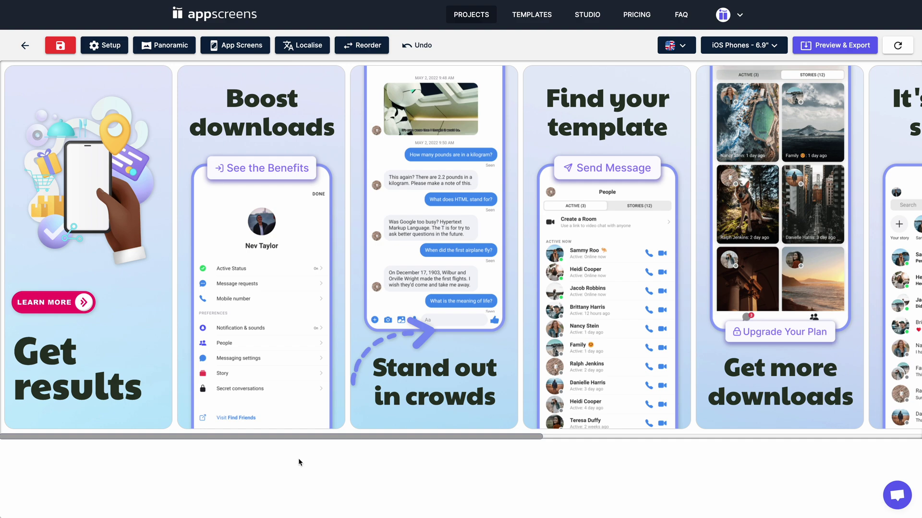
mouse_move(779, 244)
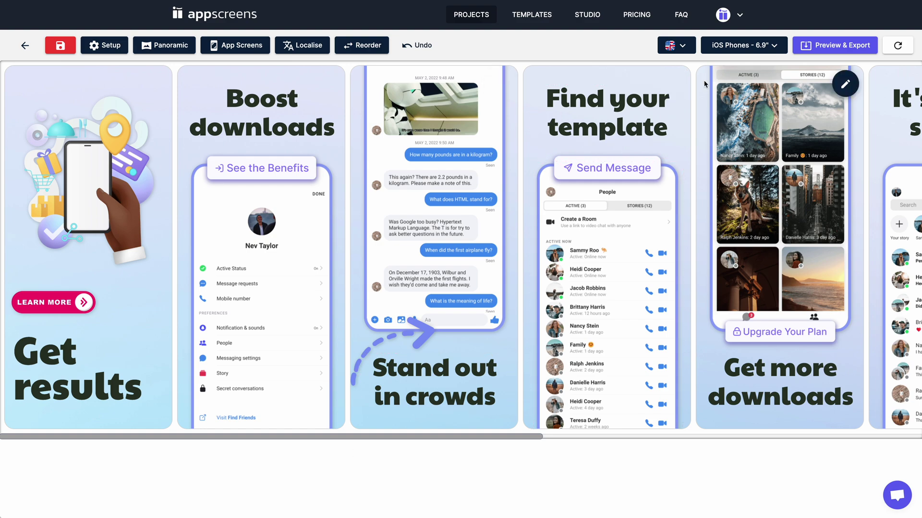
click(744, 45)
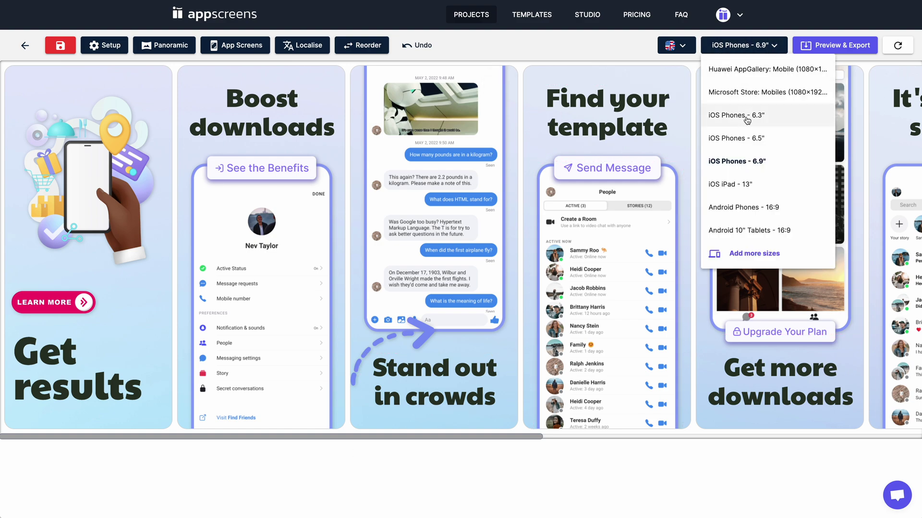
click(754, 254)
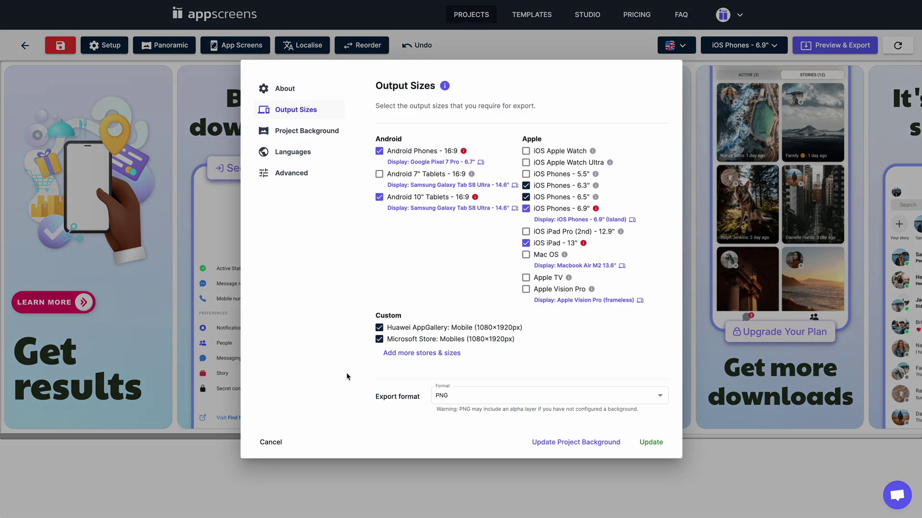
click(270, 442)
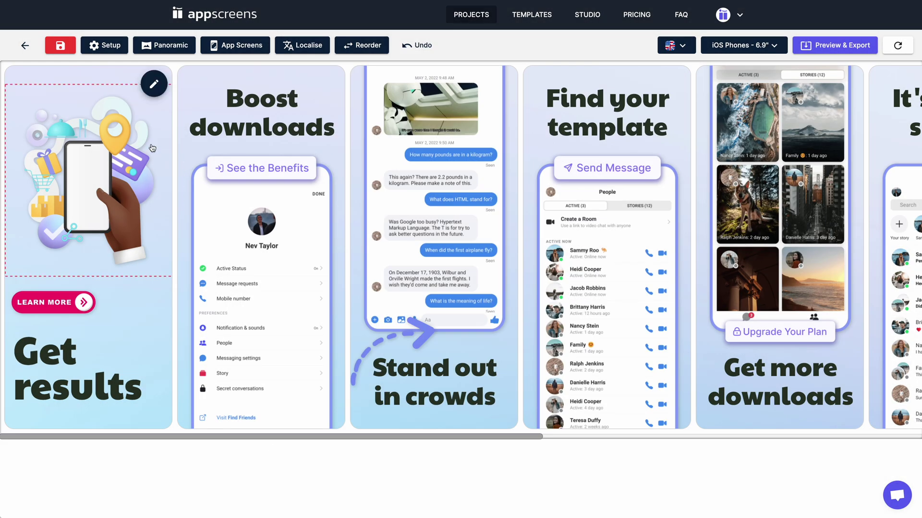
click(109, 49)
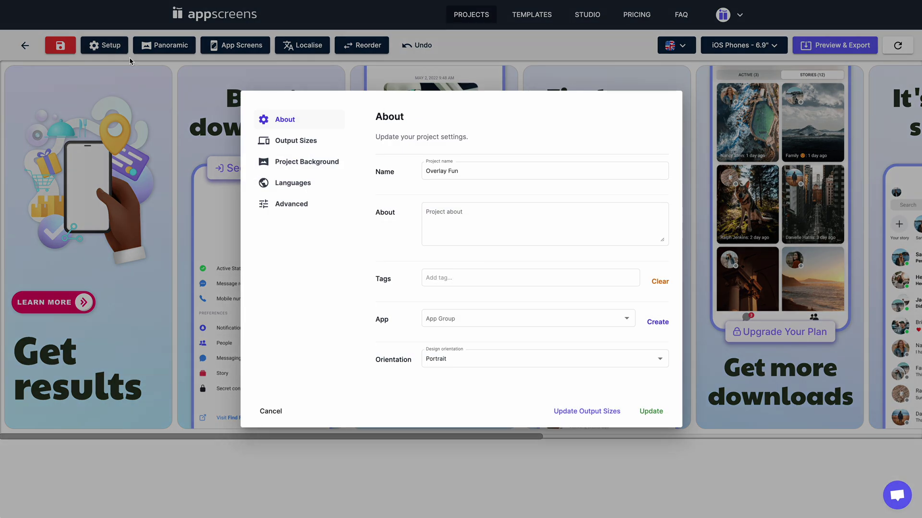
click(280, 148)
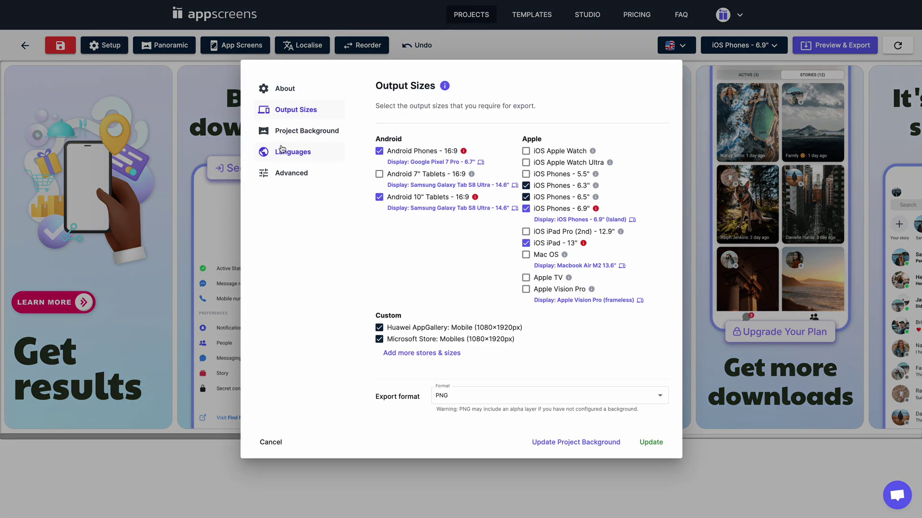
double_click(531, 139)
double_click(384, 138)
click(408, 141)
click(440, 162)
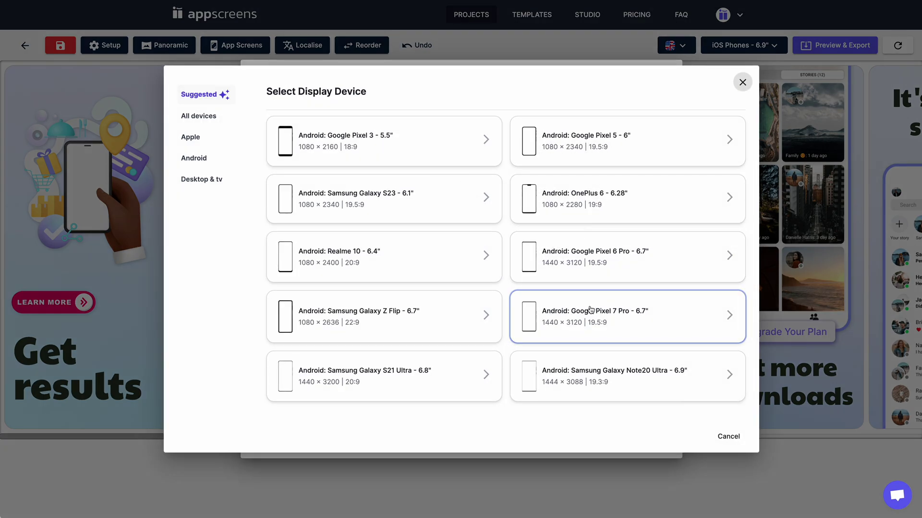
click(590, 309)
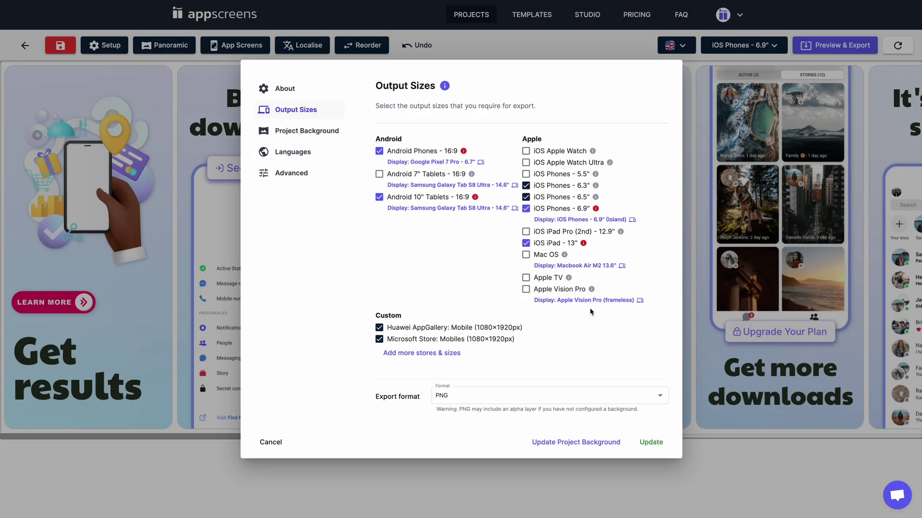
click(651, 442)
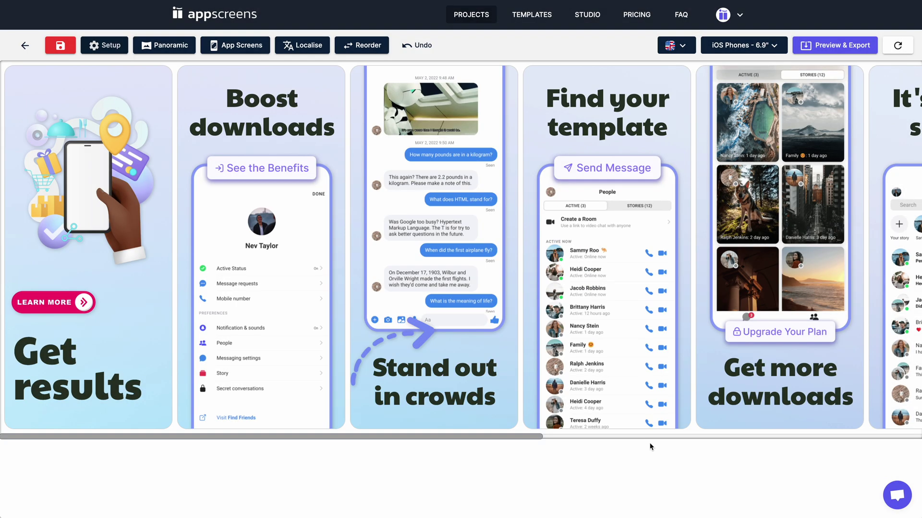
Browse the second screen's upload slots, then reopen uploads via the Boost downloads screenshot
click(236, 45)
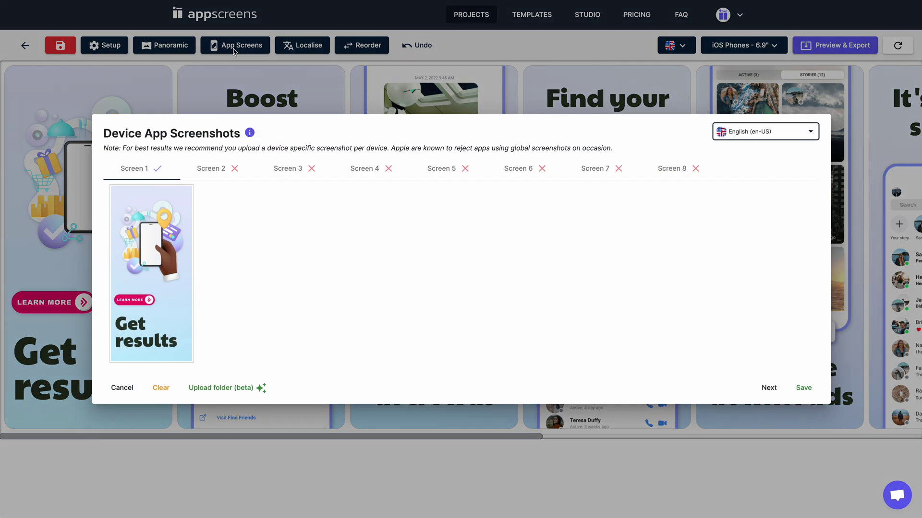
click(211, 168)
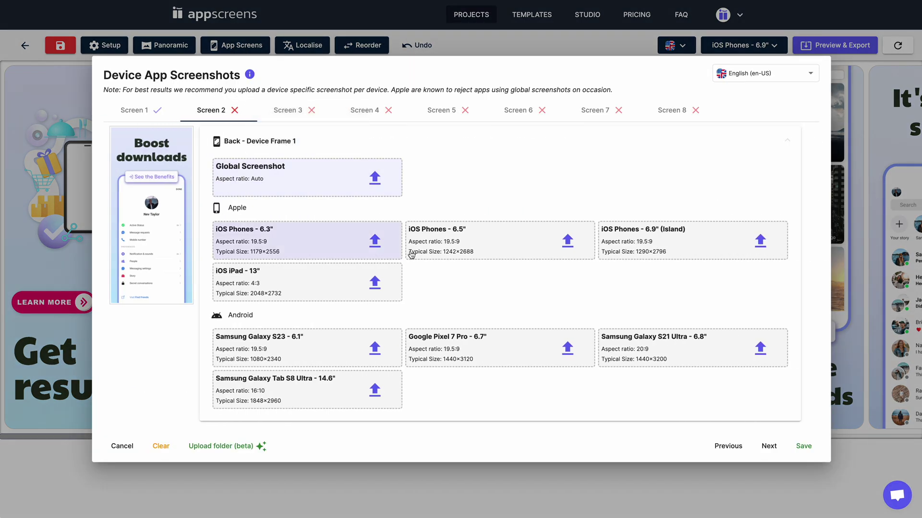
click(803, 445)
click(280, 351)
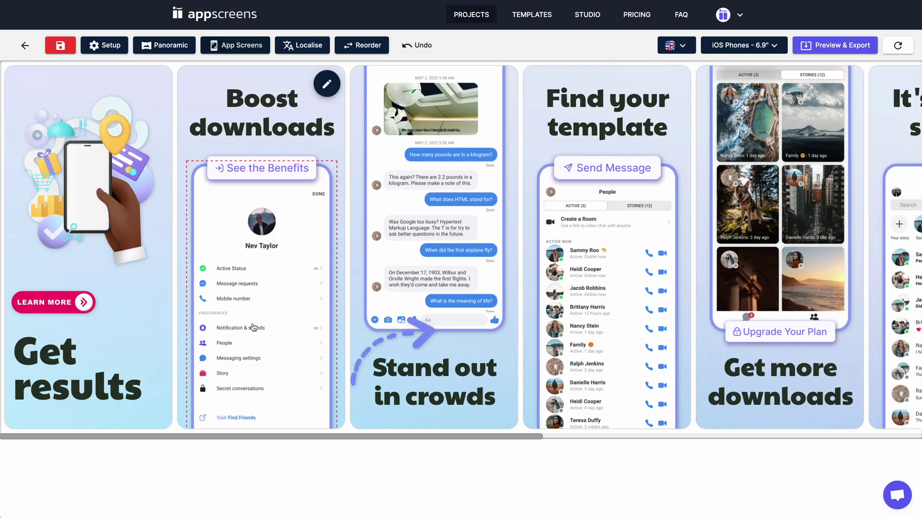
click(326, 85)
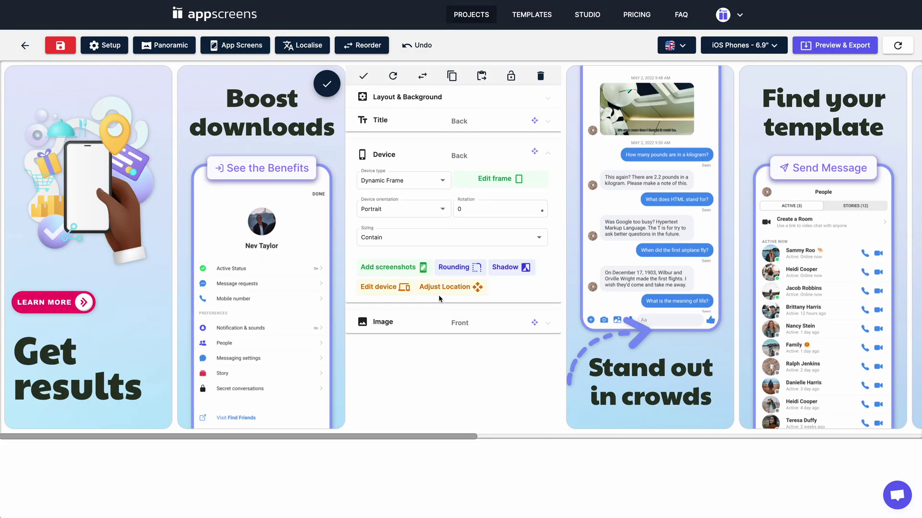
click(393, 267)
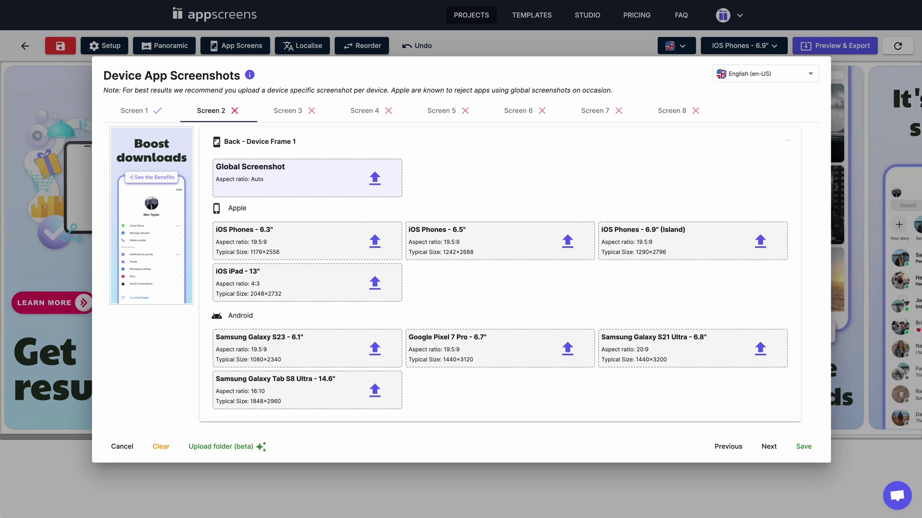
Step through the upload slots for screens three to eight, then open project settings
click(288, 110)
click(365, 110)
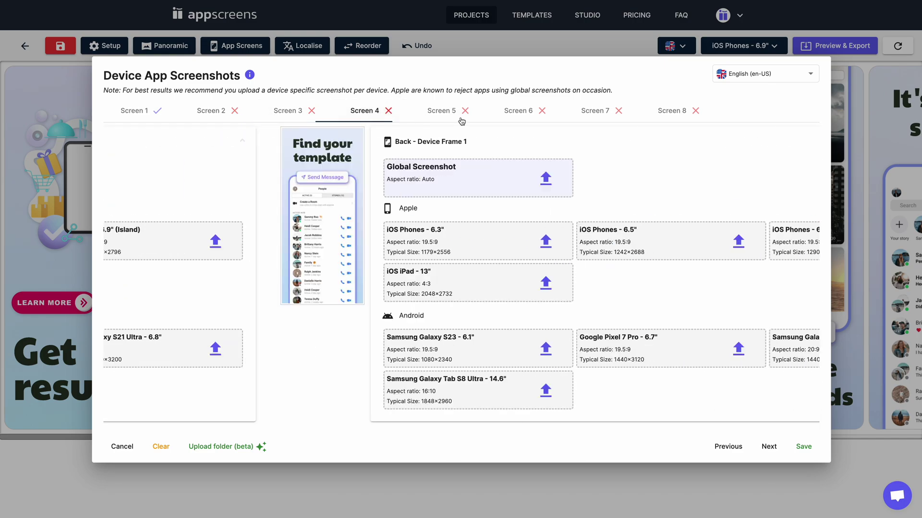
click(441, 110)
click(519, 111)
click(594, 110)
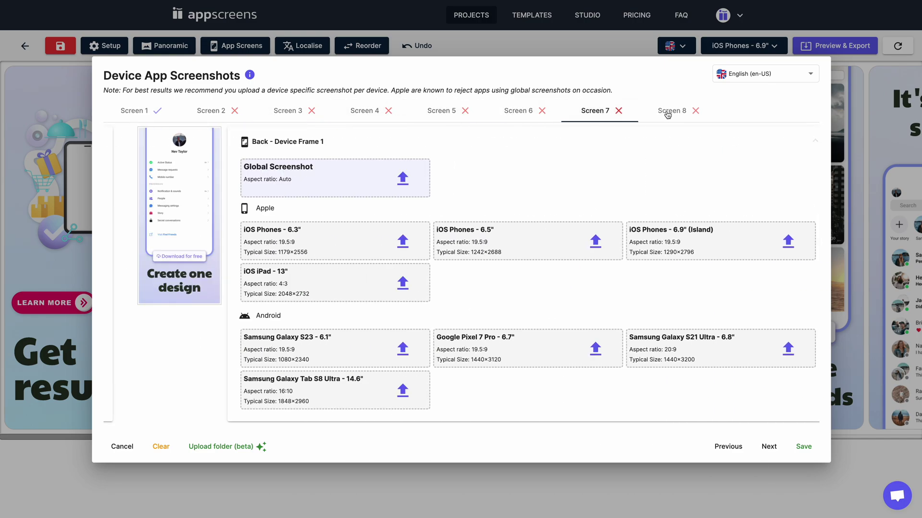
click(671, 110)
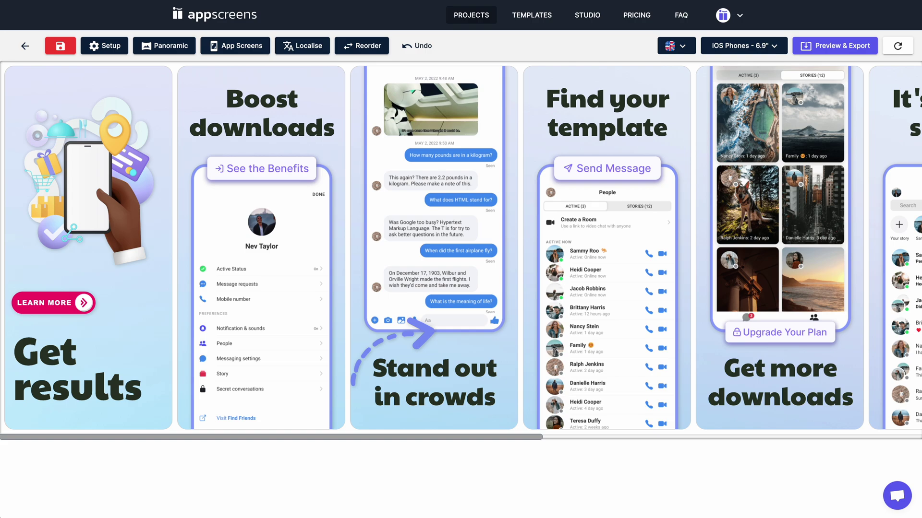
click(104, 45)
Add Italian, Latvian, Lithuanian and Norwegian as export languages and save the list
click(288, 183)
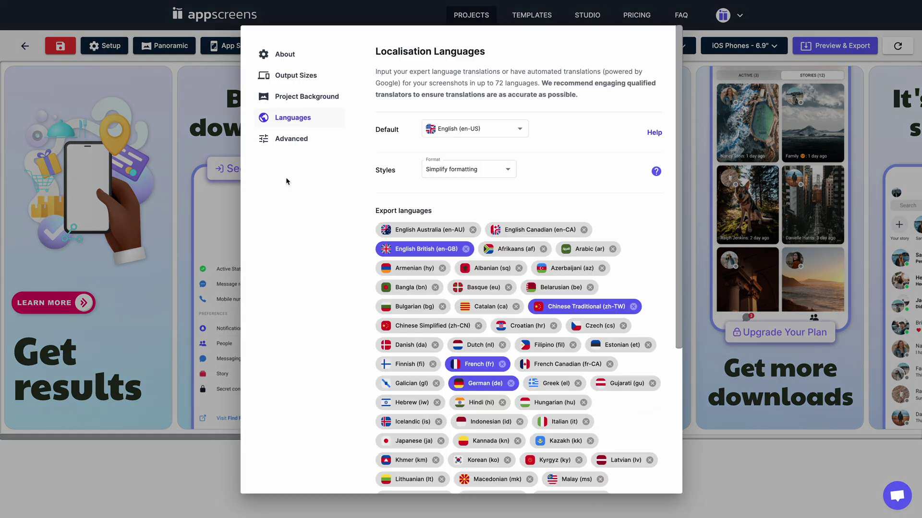
drag(678, 114, 686, 223)
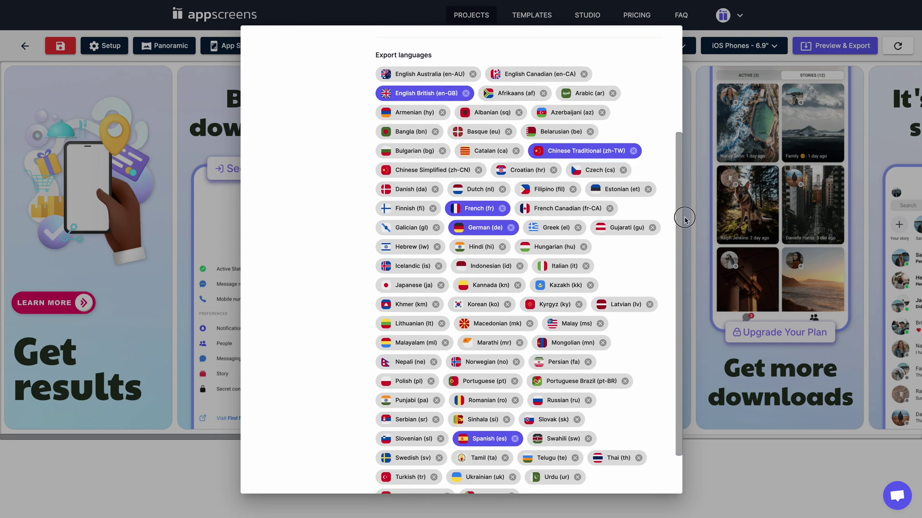
click(560, 242)
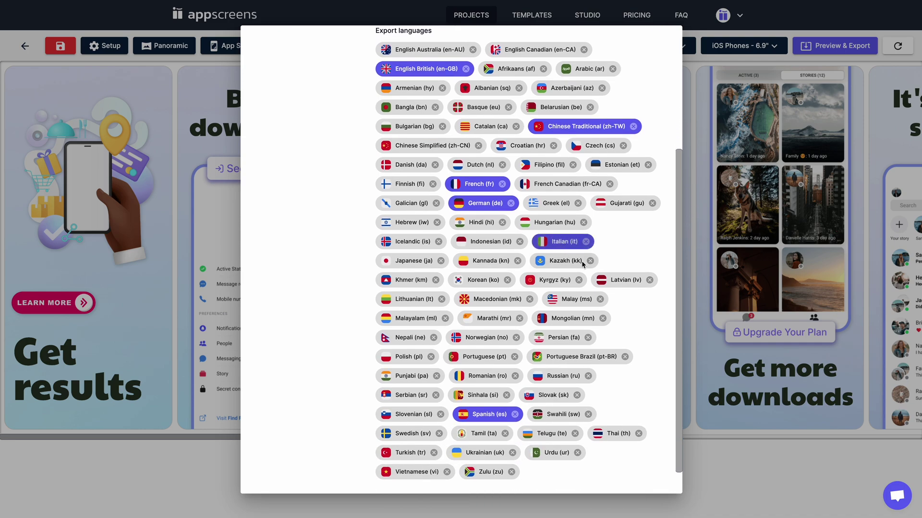
click(624, 280)
click(412, 299)
click(483, 337)
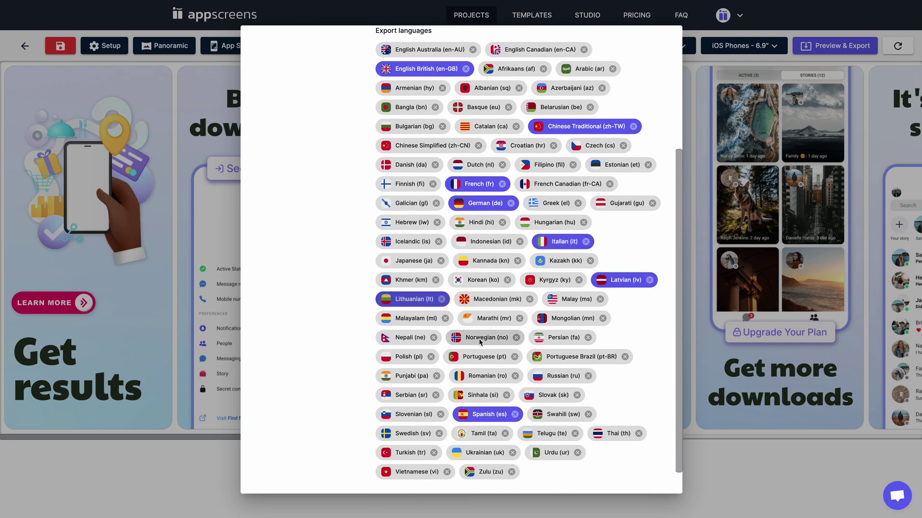
scroll(486, 345, down, 1)
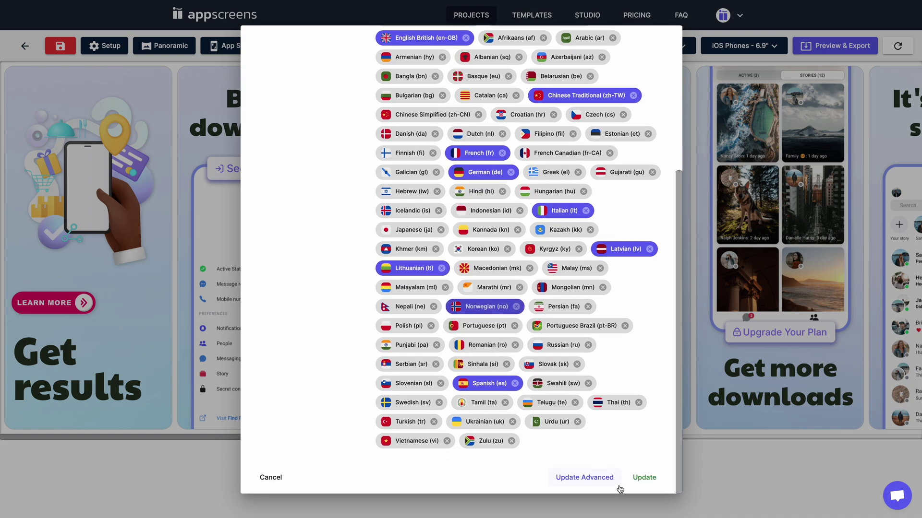
click(638, 480)
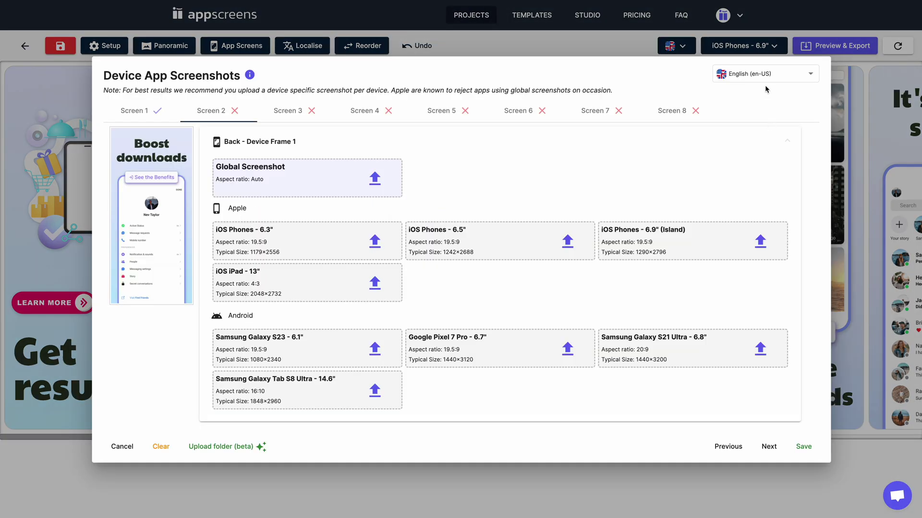
Try German and French screenshot languages, then upload 1.png to the iOS Phones 6.9" (Island) slot
click(764, 72)
click(761, 93)
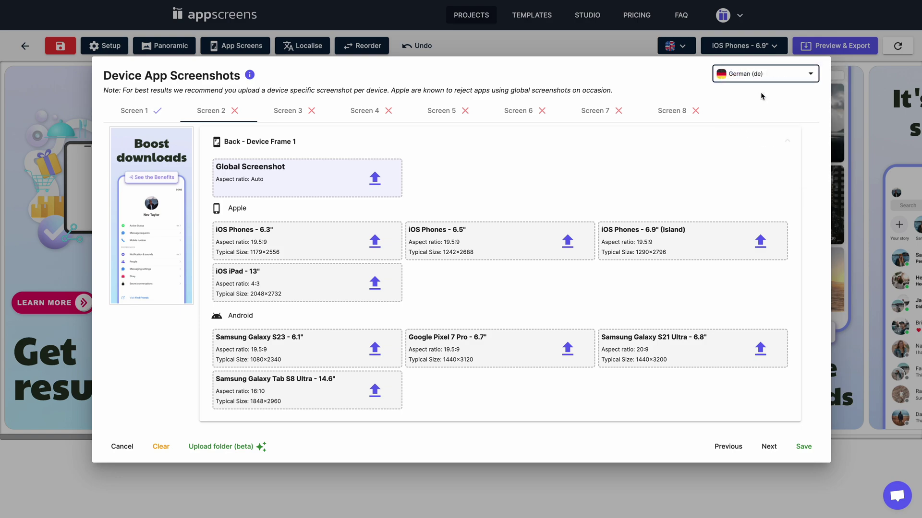
click(764, 86)
click(766, 123)
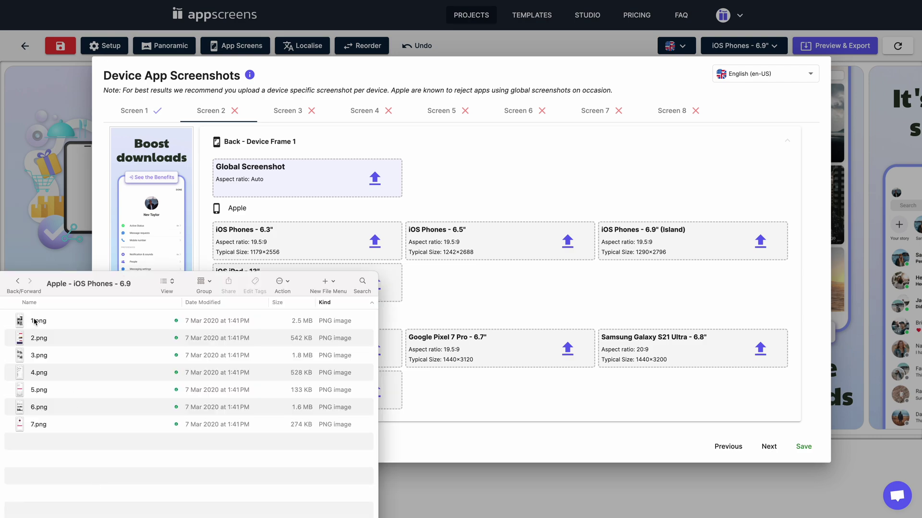
drag(38, 322, 676, 252)
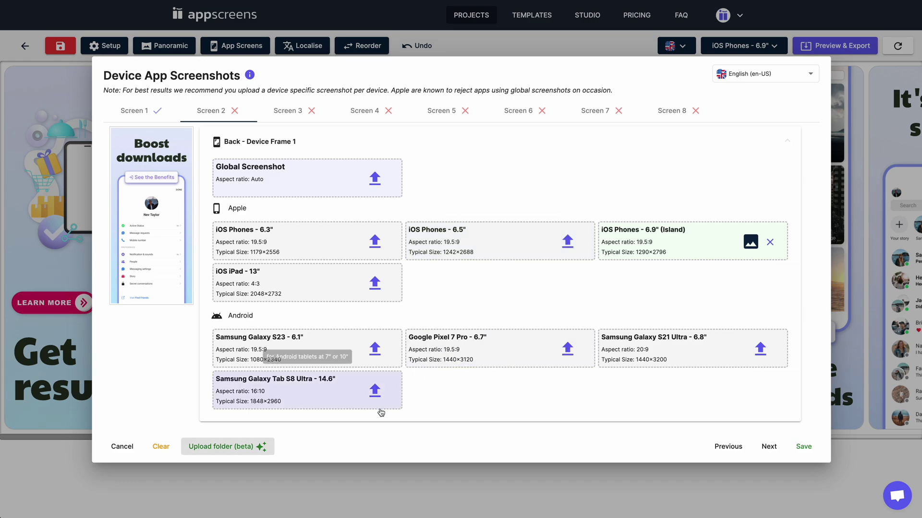
click(224, 447)
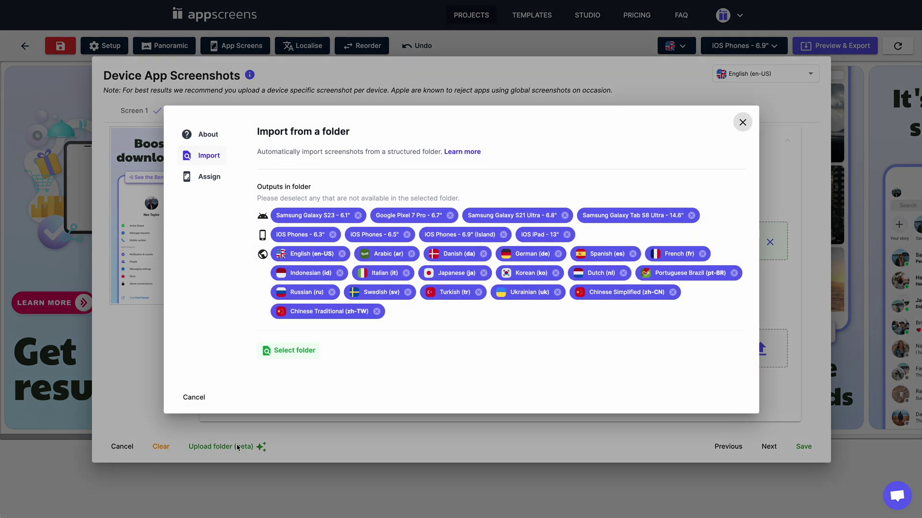
Review folder-import guidance on order, language, aspect ratio and Fastlane examples, then choose the folder
click(209, 135)
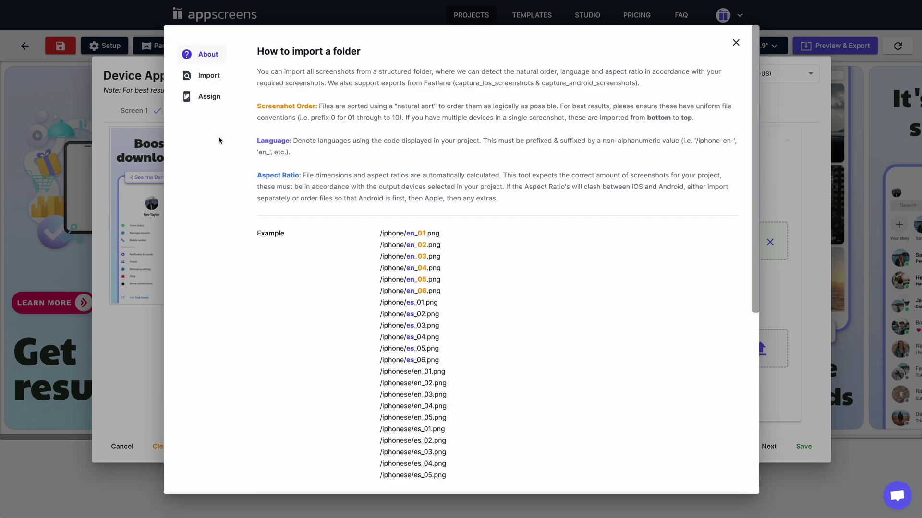
triple_click(296, 106)
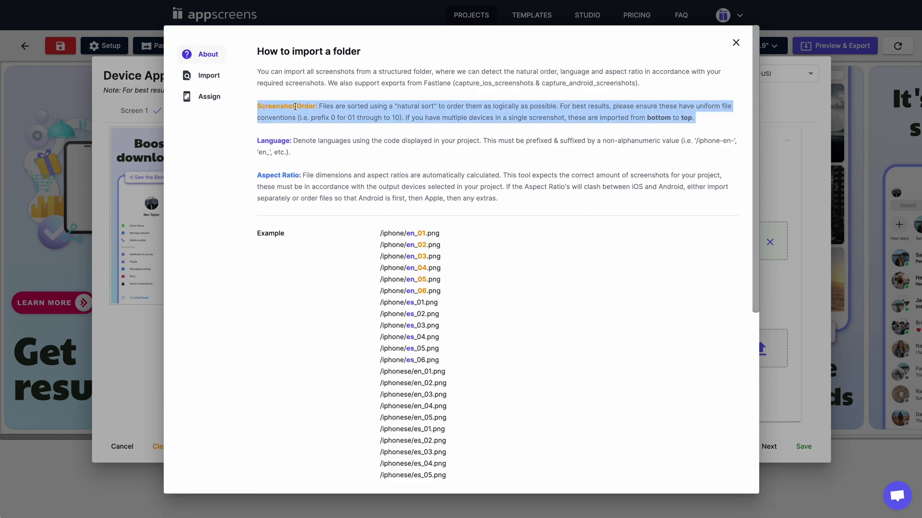
triple_click(281, 140)
triple_click(279, 175)
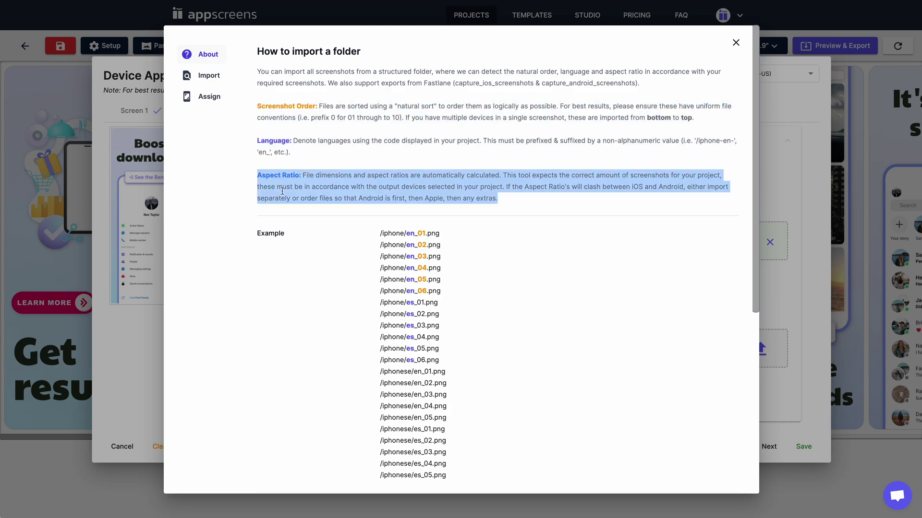
click(284, 198)
scroll(284, 198, down, 3)
scroll(283, 209, down, 2)
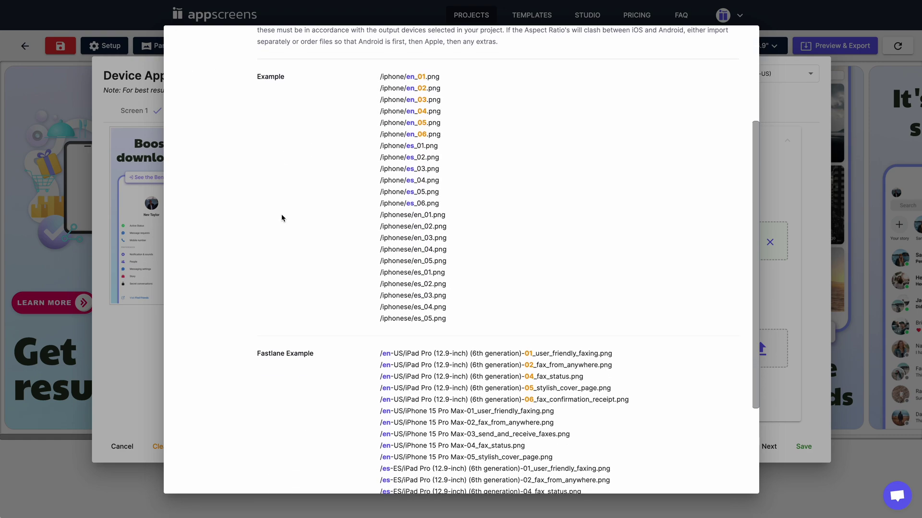
scroll(284, 216, down, 1)
click(264, 320)
triple_click(265, 319)
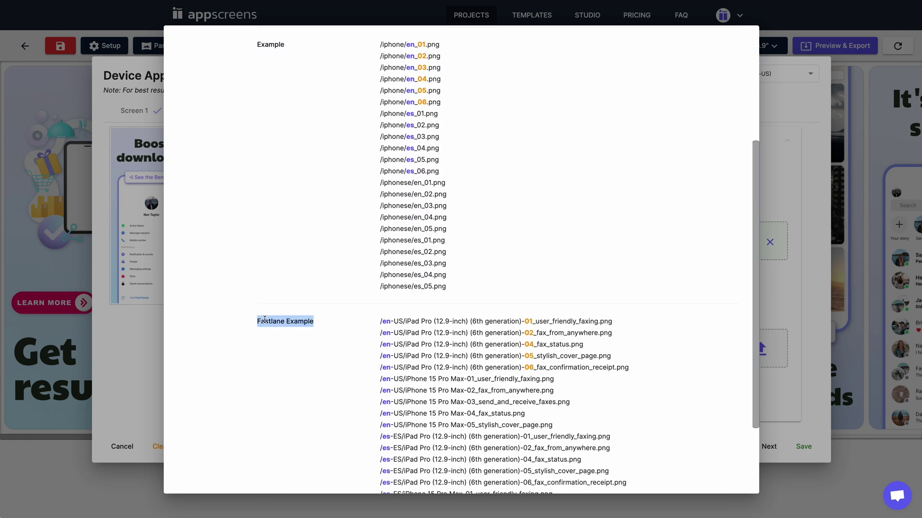
scroll(265, 320, up, 5)
click(214, 82)
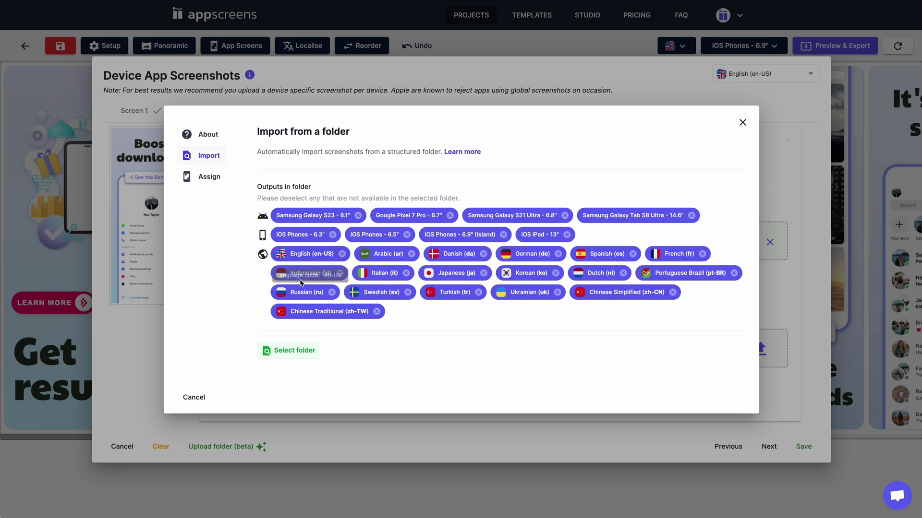
click(288, 350)
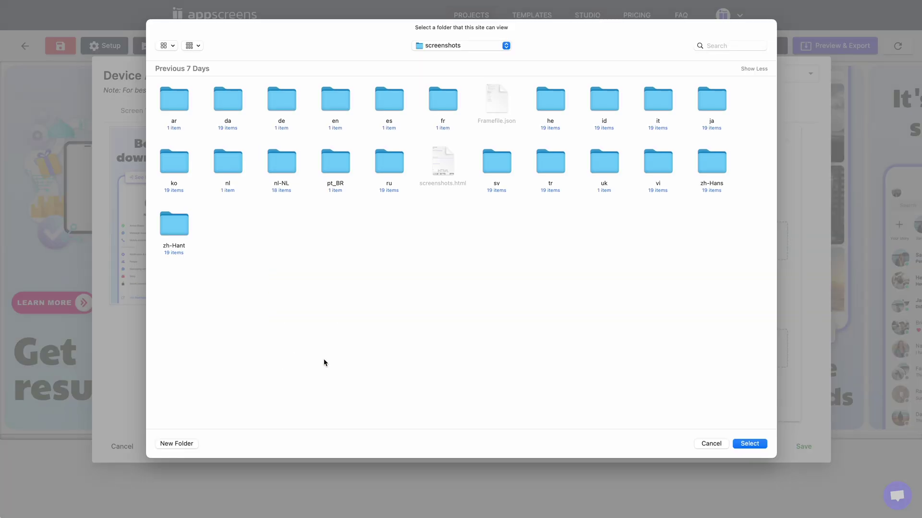
Confirm the screenshots folder and import the files matched to devices
click(749, 444)
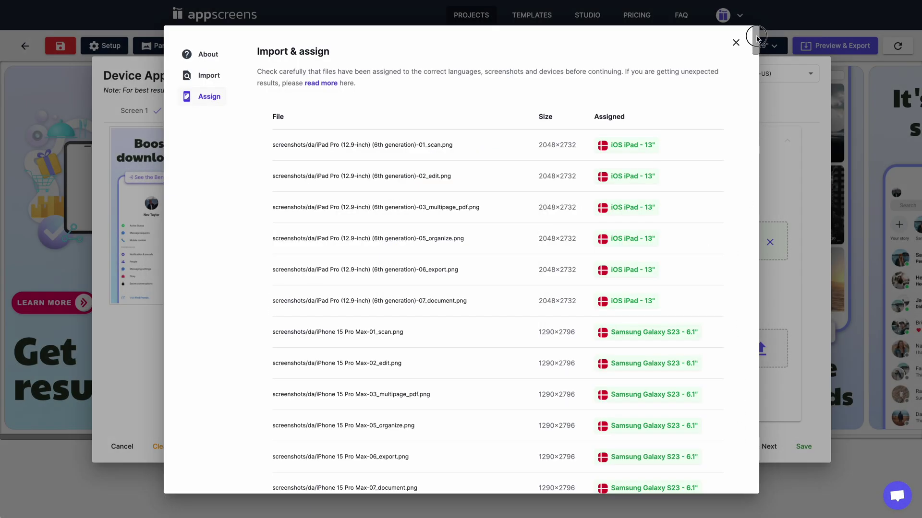
drag(758, 41, 758, 50)
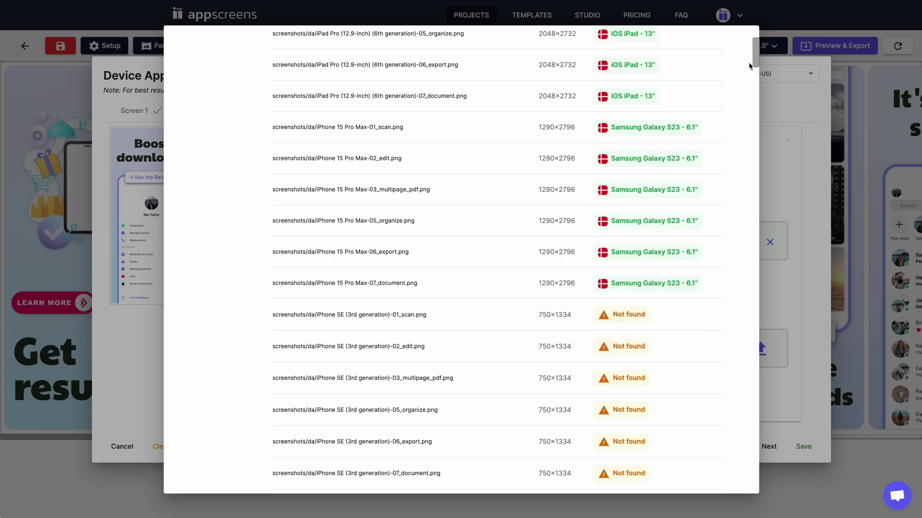
drag(756, 56, 747, 489)
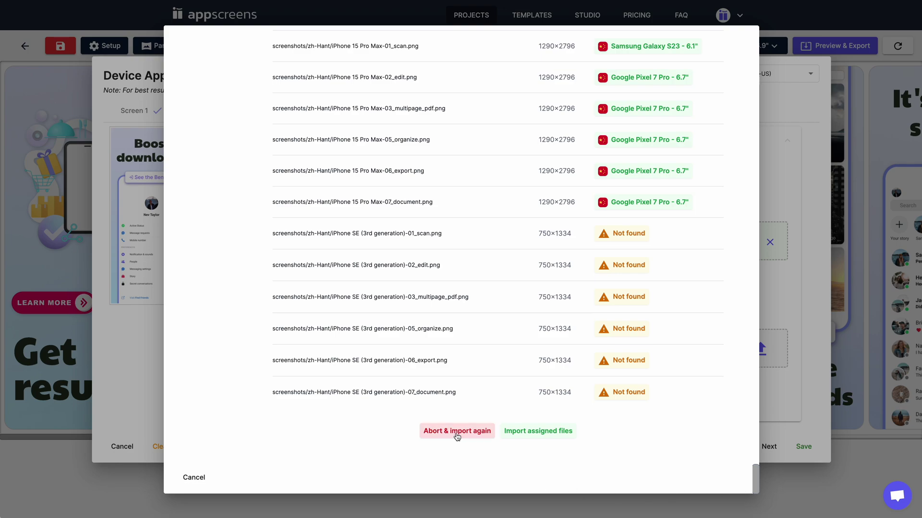
click(534, 433)
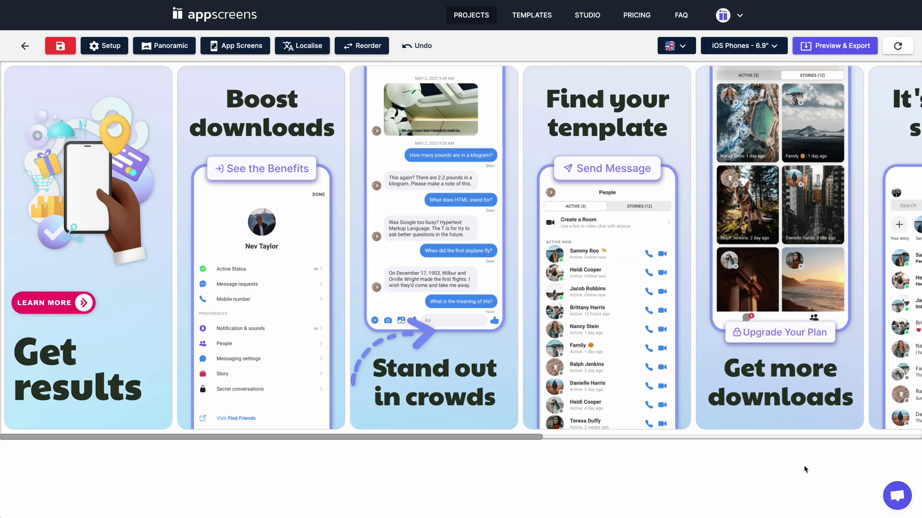
Preview all eight screenshots at every output size, then close the previews
click(821, 47)
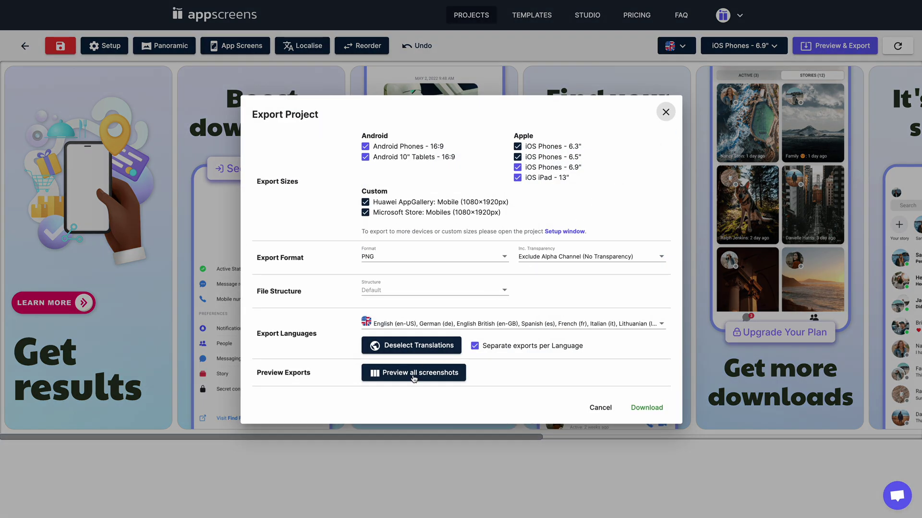
click(414, 378)
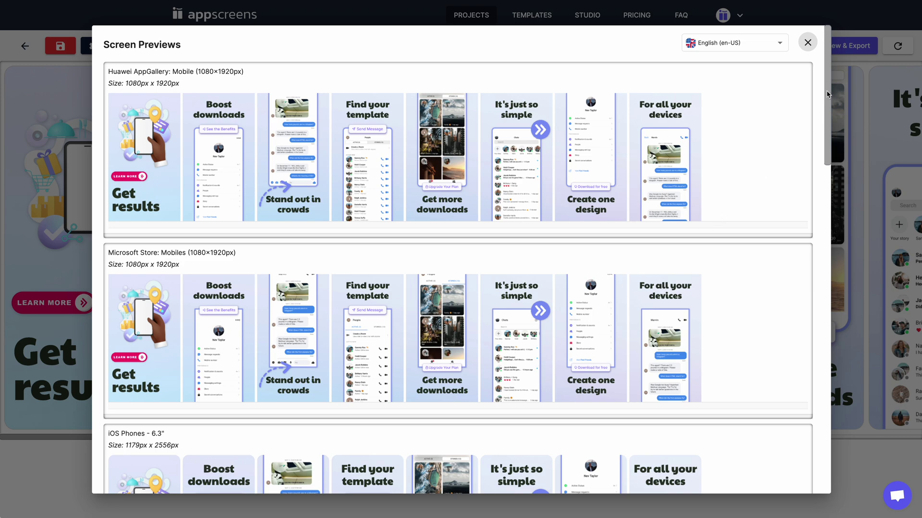
drag(827, 108, 811, 444)
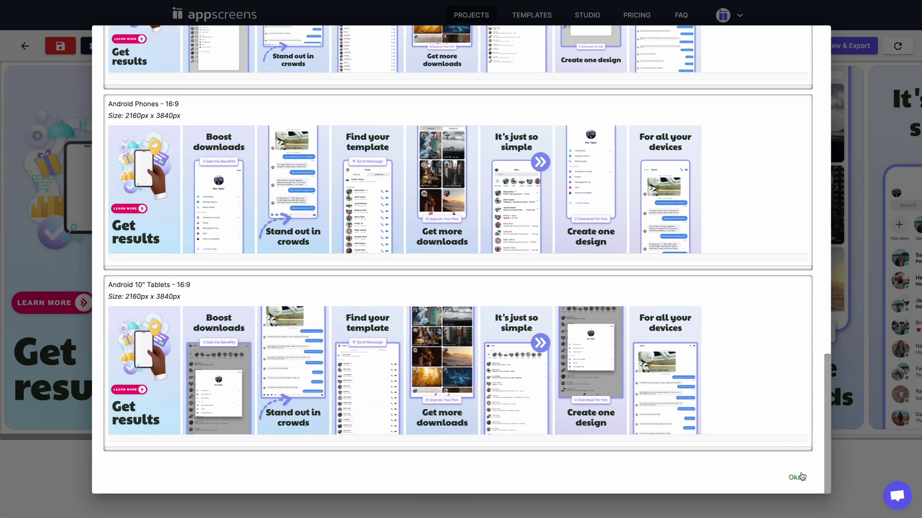
click(797, 477)
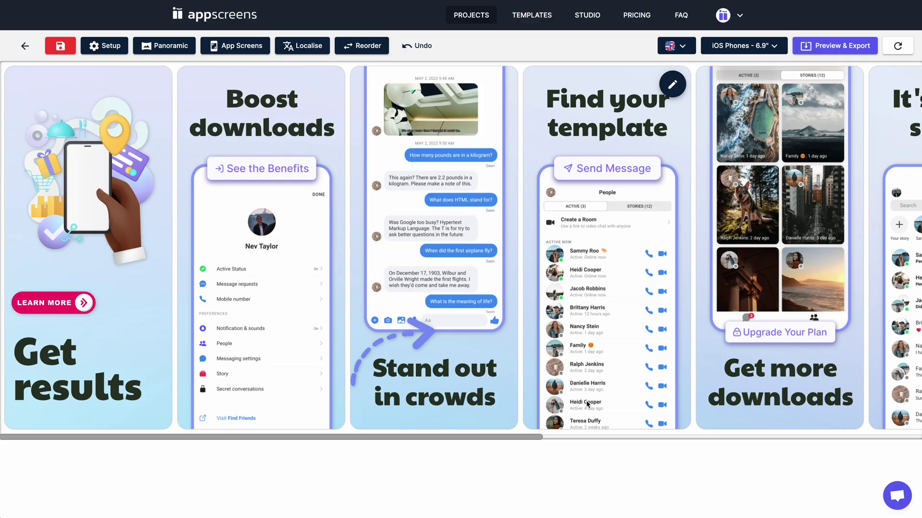